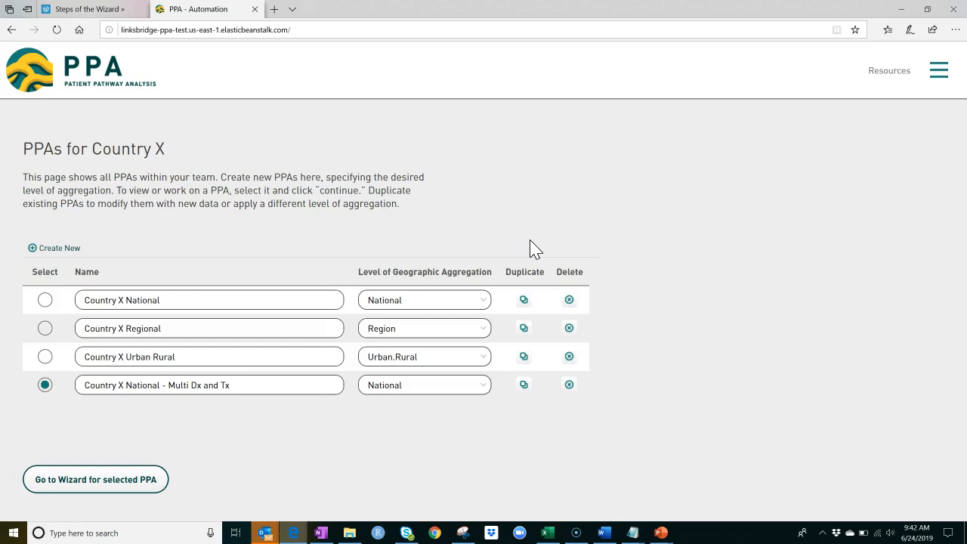
# Duplicate the Country X National PPA and rename the copy as "Country X 19 Years Old and Under".
pyautogui.click(524, 299)
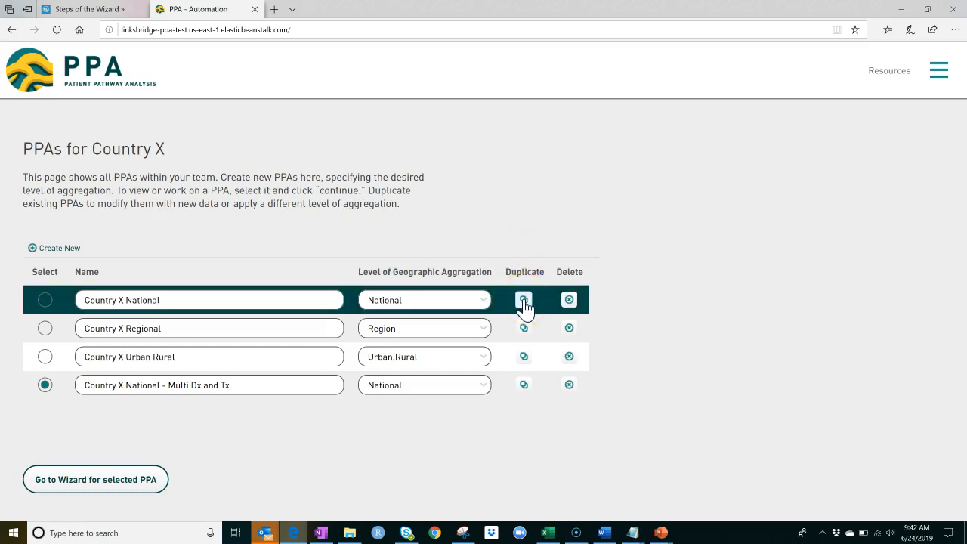
pyautogui.click(307, 409)
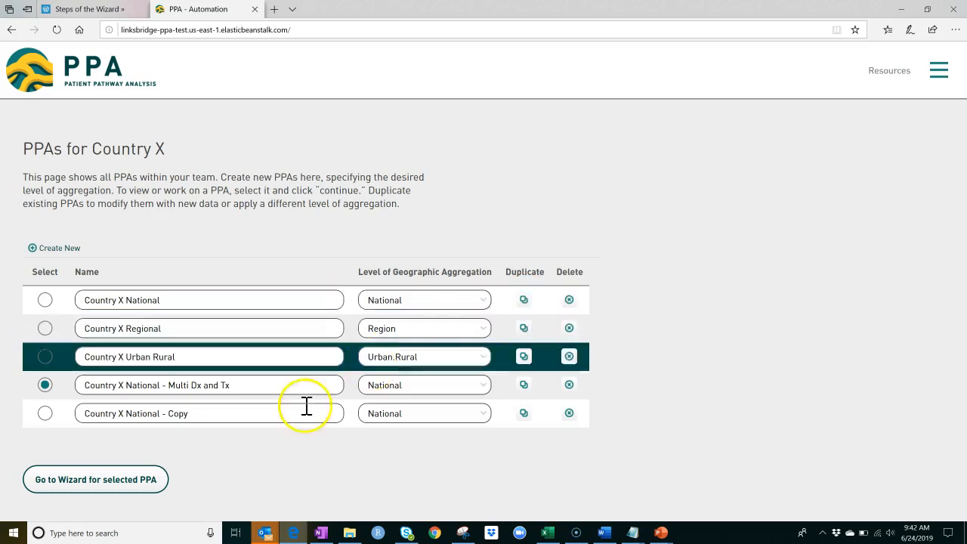
pyautogui.press('BackSpace')
pyautogui.press('BackSpace')
pyautogui.press('BackSpace')
pyautogui.press('BackSpace')
pyautogui.press('BackSpace')
pyautogui.press('BackSpace')
pyautogui.press('BackSpace')
pyautogui.press('BackSpace')
pyautogui.press('BackSpace')
pyautogui.press('BackSpace')
pyautogui.press('BackSpace')
pyautogui.press('BackSpace')
pyautogui.press('BackSpace')
pyautogui.press('BackSpace')
pyautogui.press('BackSpace')
pyautogui.press('BackSpace')
pyautogui.press('BackSpace')
pyautogui.press('BackSpace')
pyautogui.press('BackSpace')
pyautogui.press('BackSpace')
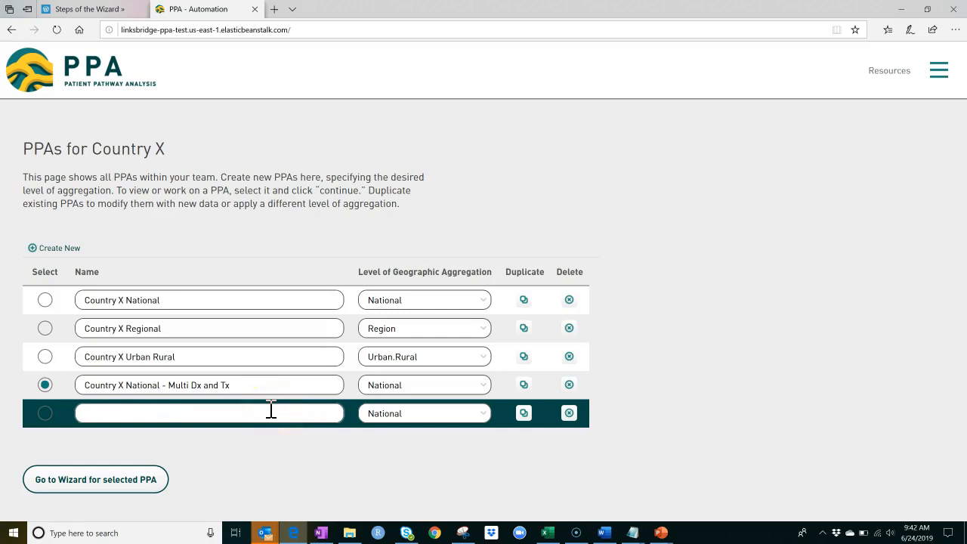
pyautogui.write('Country X 19 Years Old and Under')
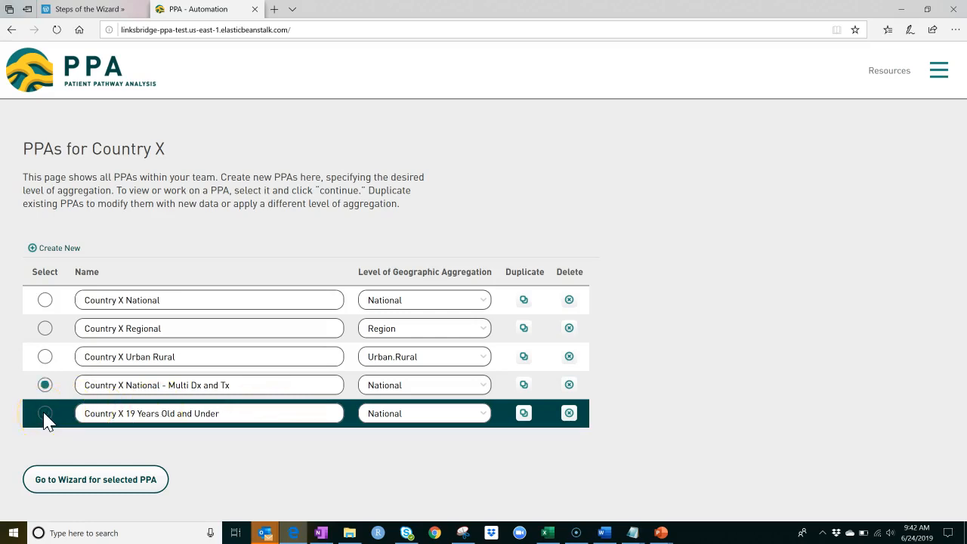
# Select the Country X 19 Years Old and Under PPA and proceed through its wizard to Subset Data Sources.
pyautogui.click(170, 451)
pyautogui.click(47, 420)
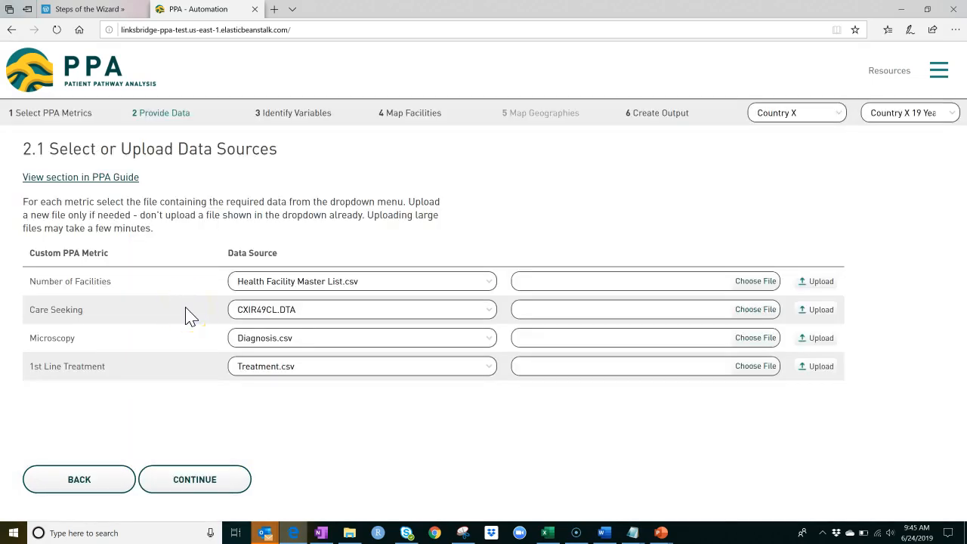
pyautogui.click(184, 339)
pyautogui.click(183, 312)
pyautogui.click(179, 313)
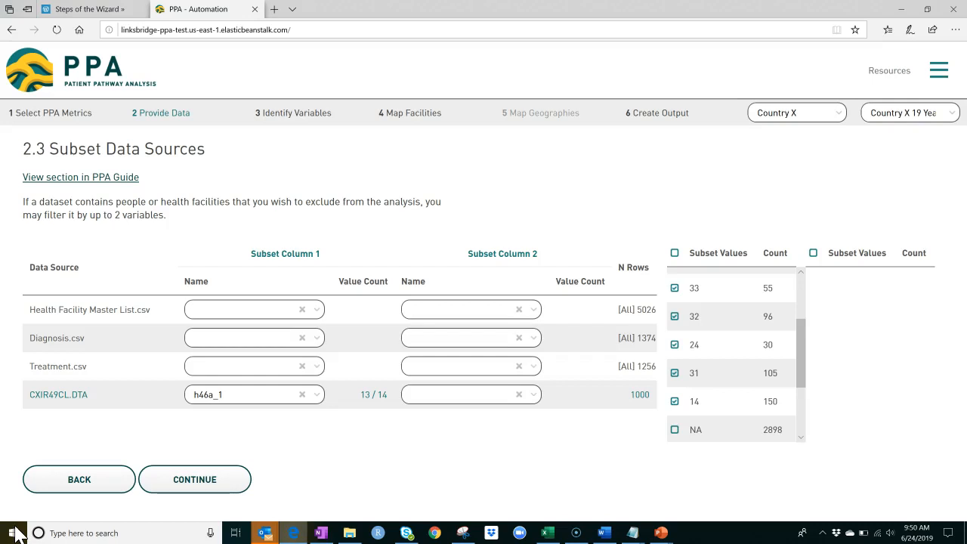
# Check the age-group codes in the CXIR49CL codebook and set v013 as the second subset column for CXIR49CL.DTA.
pyautogui.click(15, 530)
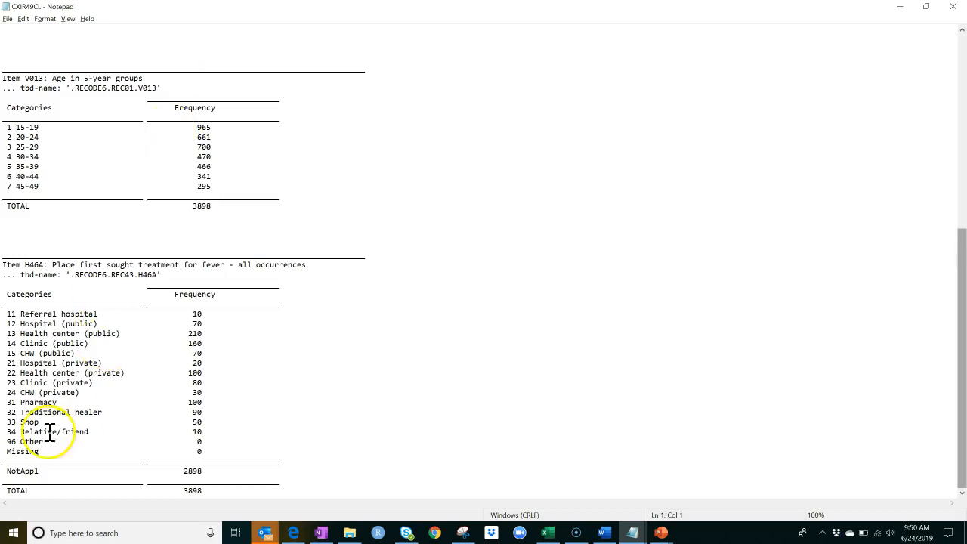
pyautogui.click(15, 532)
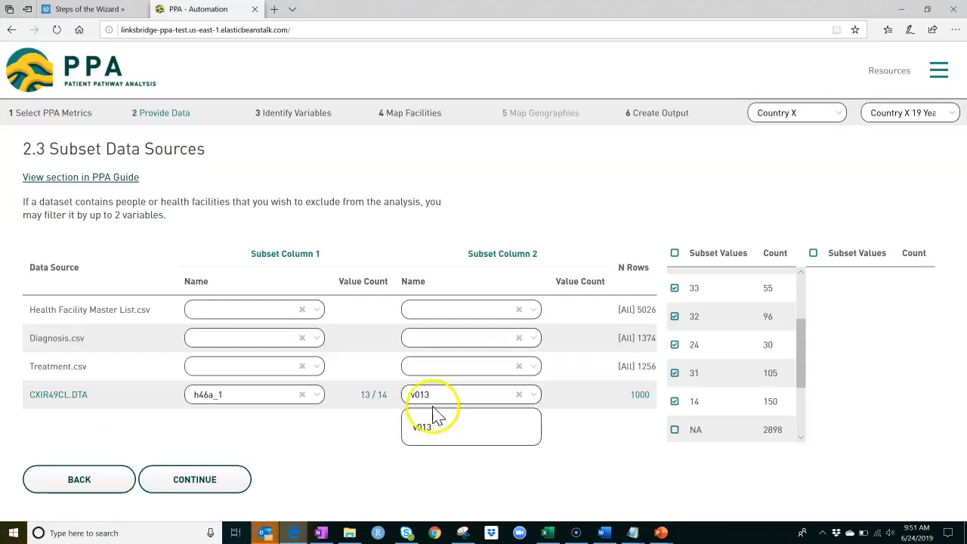
pyautogui.click(428, 427)
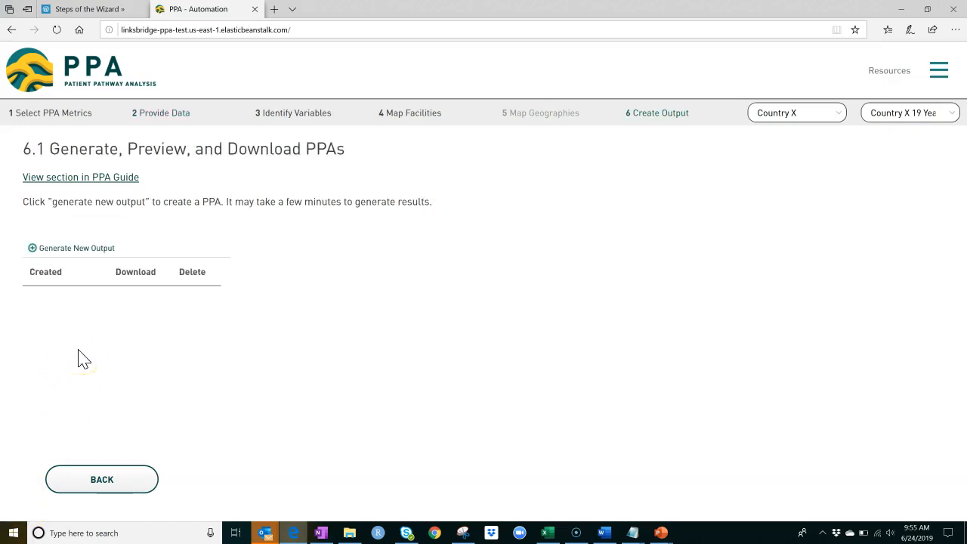
# Generate a new output for the 19-and-under PPA and preview its national chart.
pyautogui.click(91, 255)
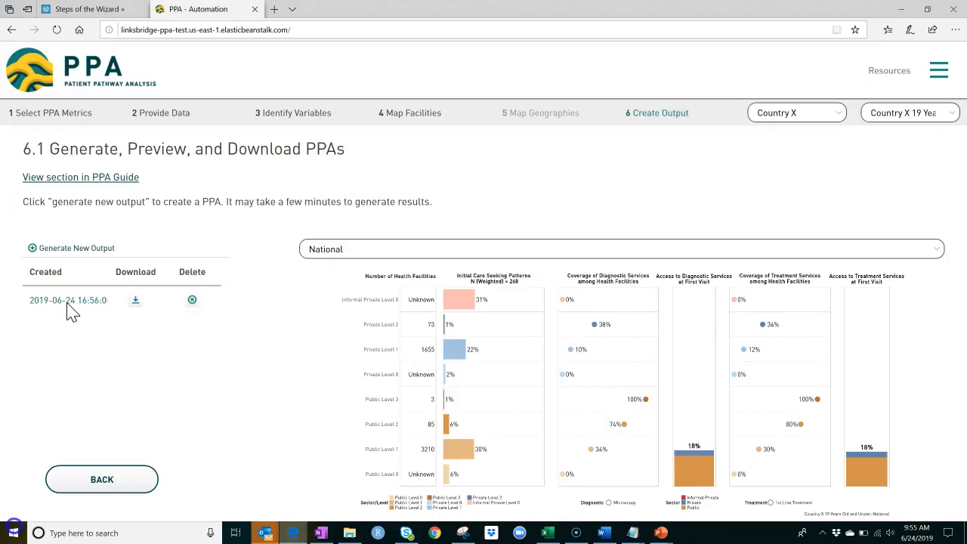
pyautogui.click(67, 309)
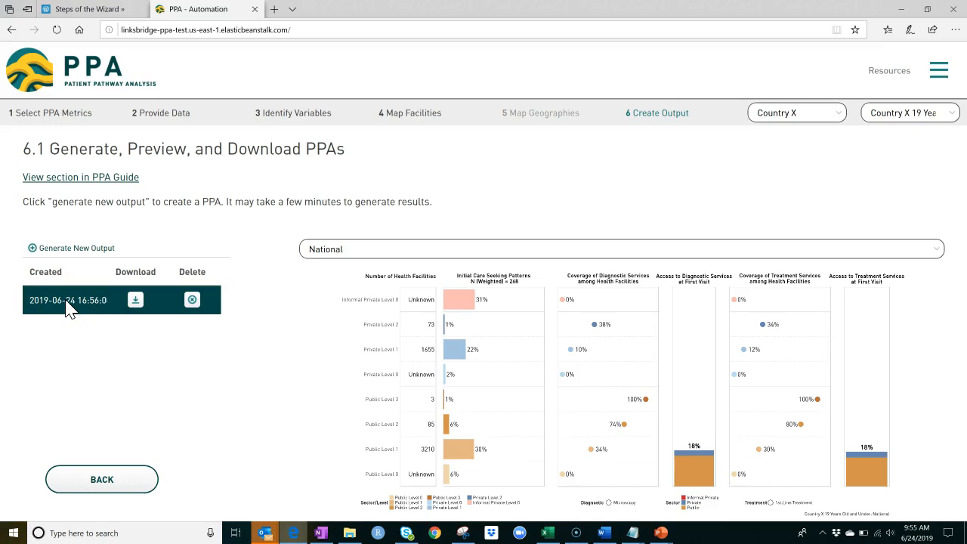
# Return to the team's PPAs, duplicate Country X 19 Years Old and Under, and rename the copy as "Country X 20 Years Old and Over".
pyautogui.click(938, 71)
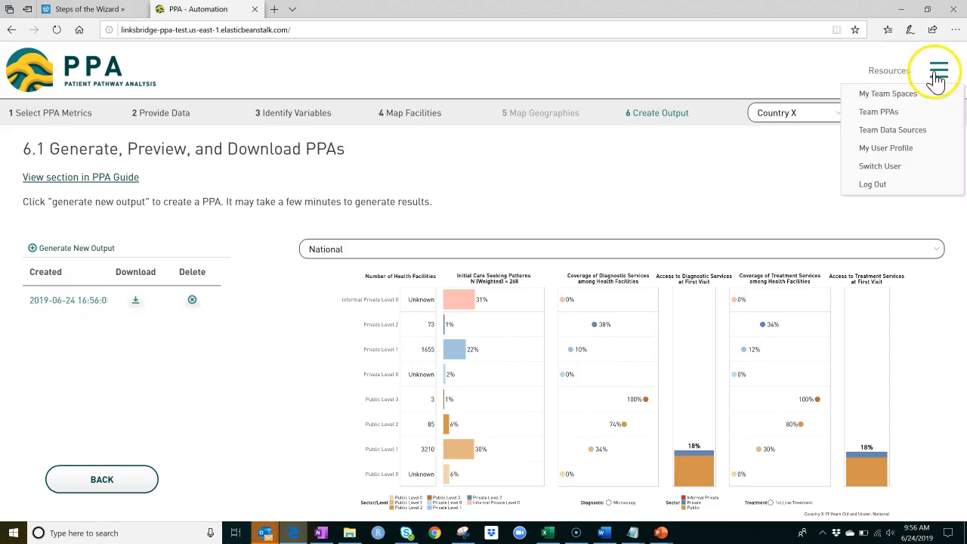
pyautogui.click(878, 111)
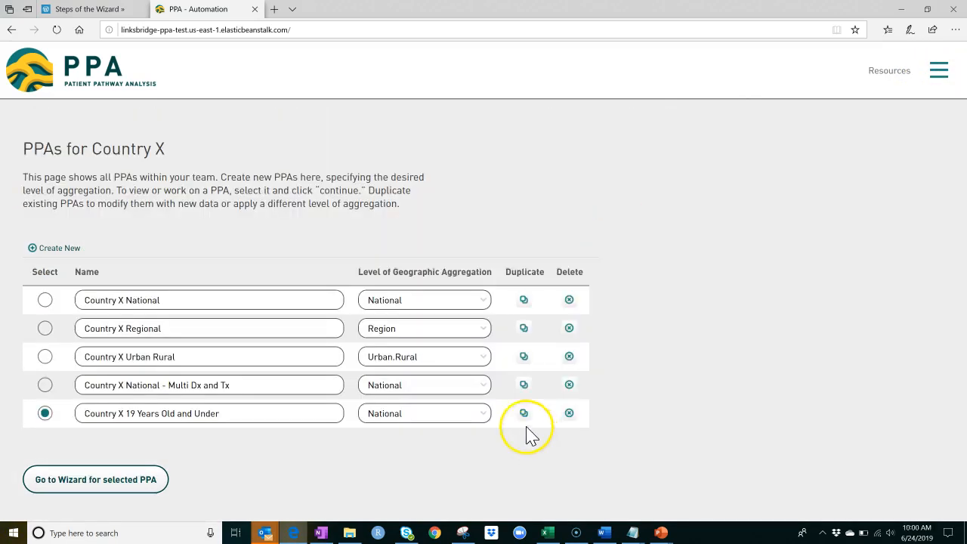
pyautogui.click(524, 414)
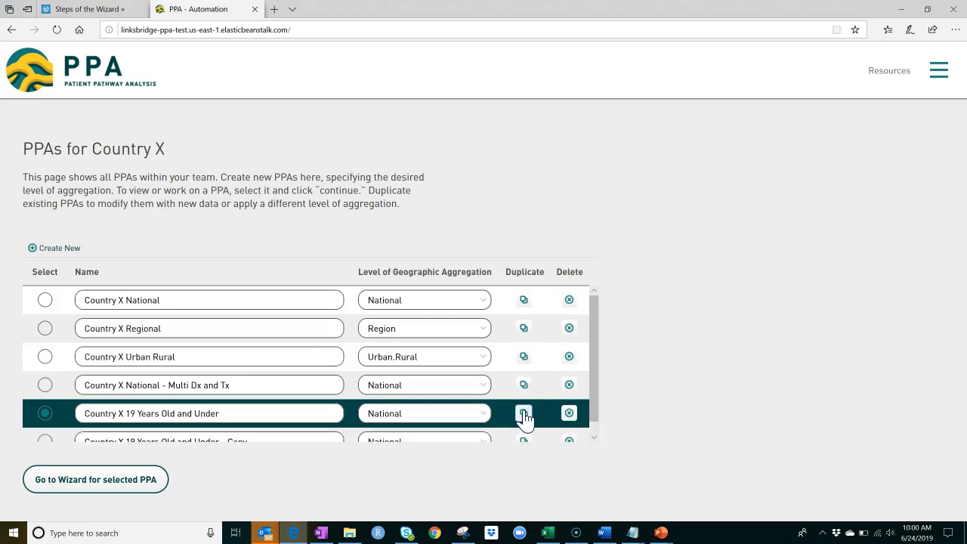
pyautogui.moveTo(596, 395); pyautogui.dragTo(593, 451)
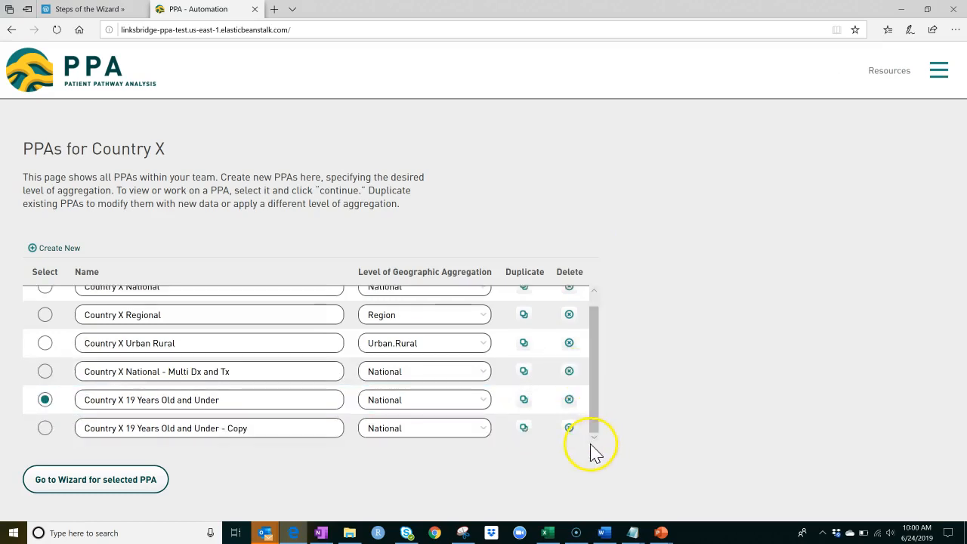
pyautogui.moveTo(265, 425); pyautogui.dragTo(55, 445)
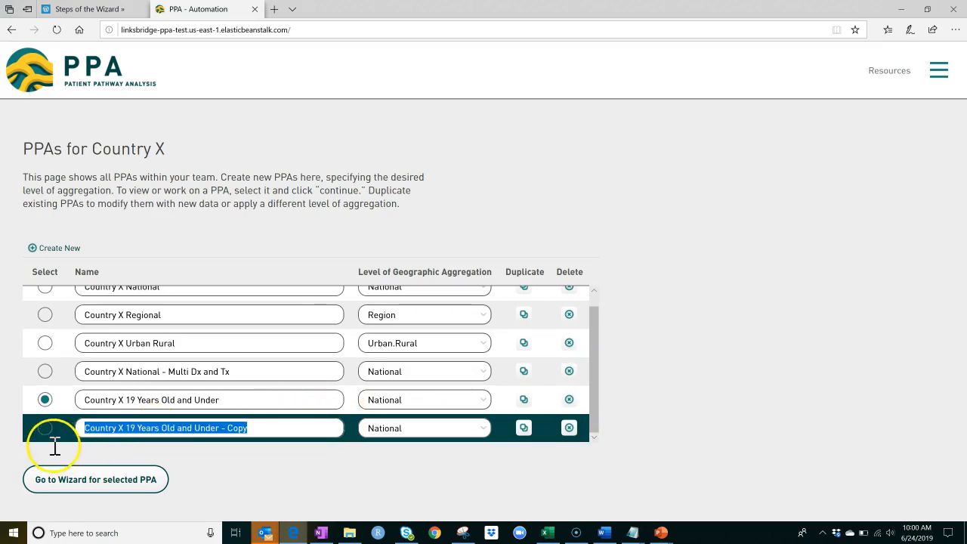
pyautogui.write('Country X 20 Years Old and Over')
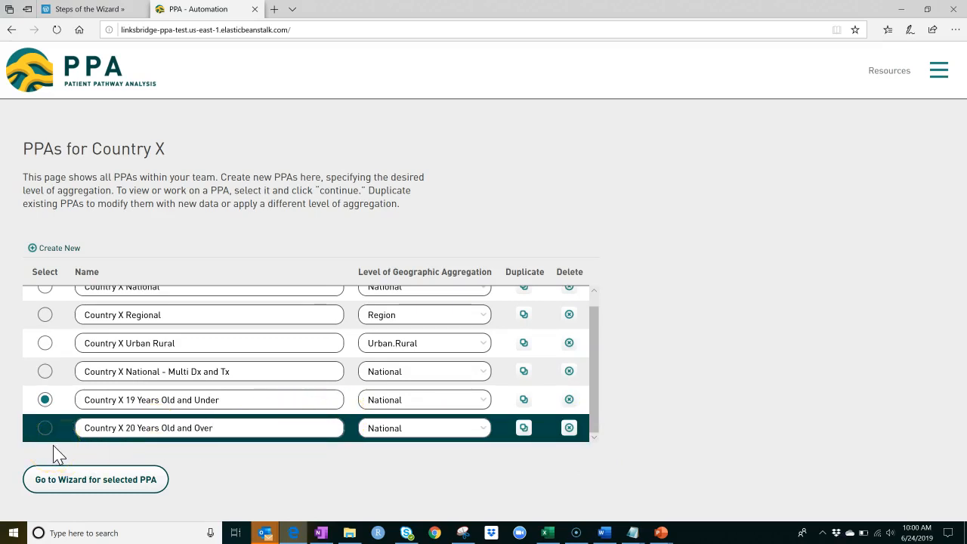
# Select the Country X 20 Years Old and Over PPA and open the Subset Data Sources page in its wizard.
pyautogui.click(45, 428)
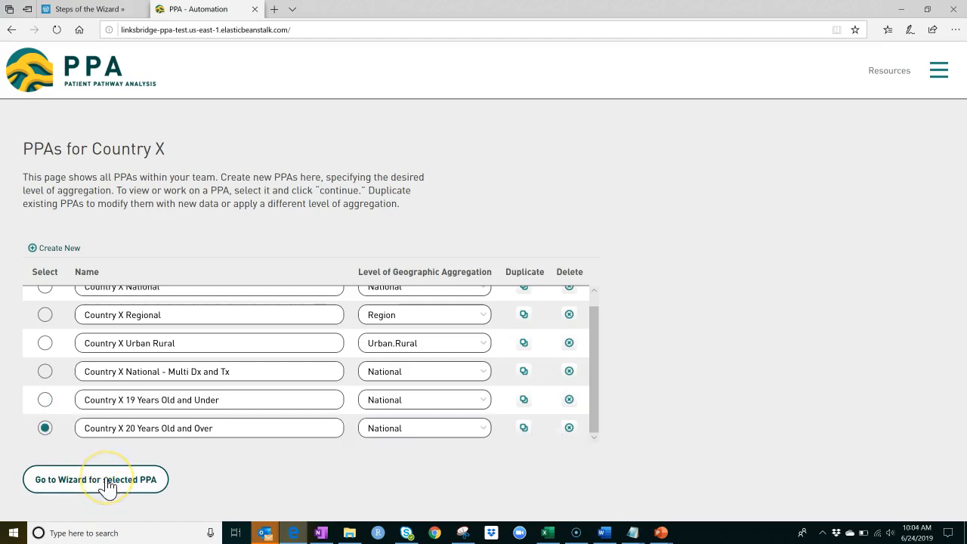
pyautogui.click(108, 484)
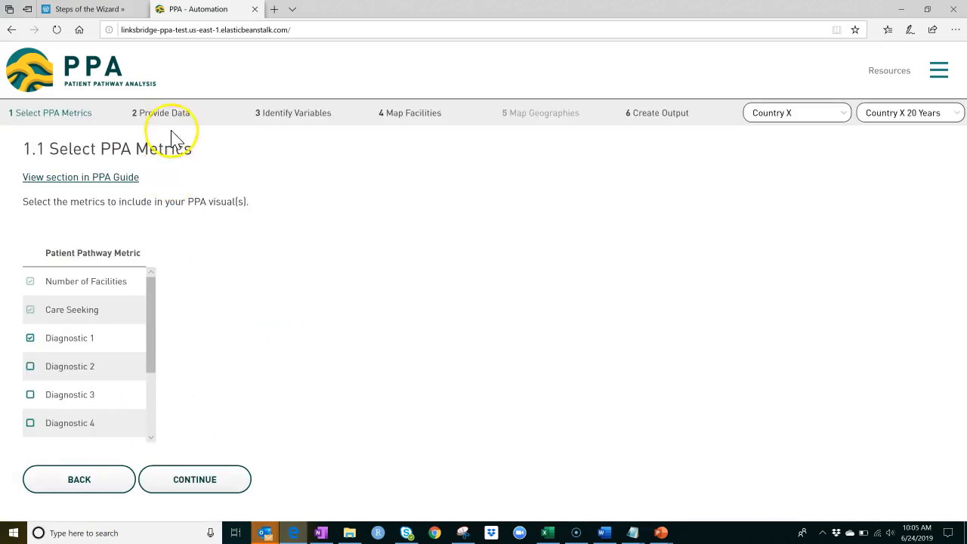
pyautogui.moveTo(168, 127)
pyautogui.click(165, 195)
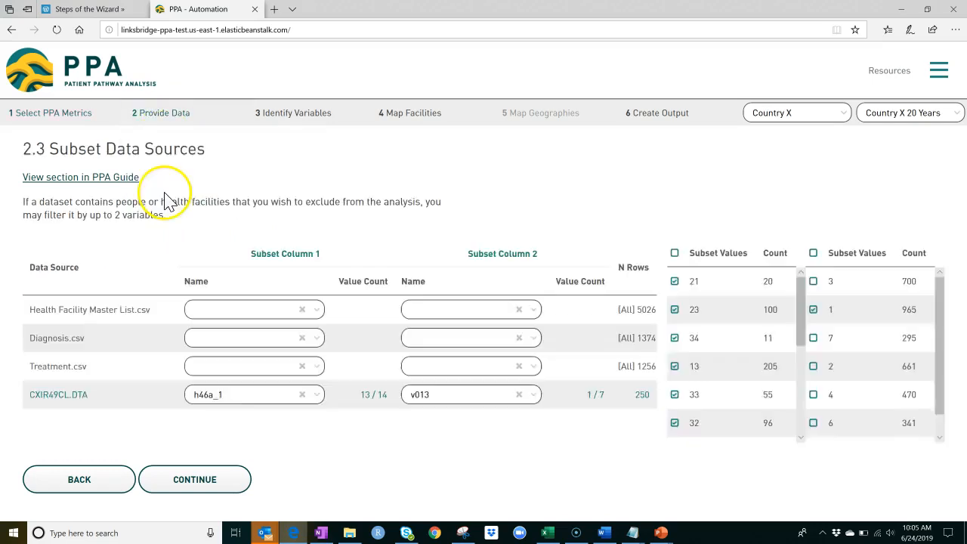
# For CXIR49CL.DTA, include every v013 subset value except 1.
pyautogui.click(78, 397)
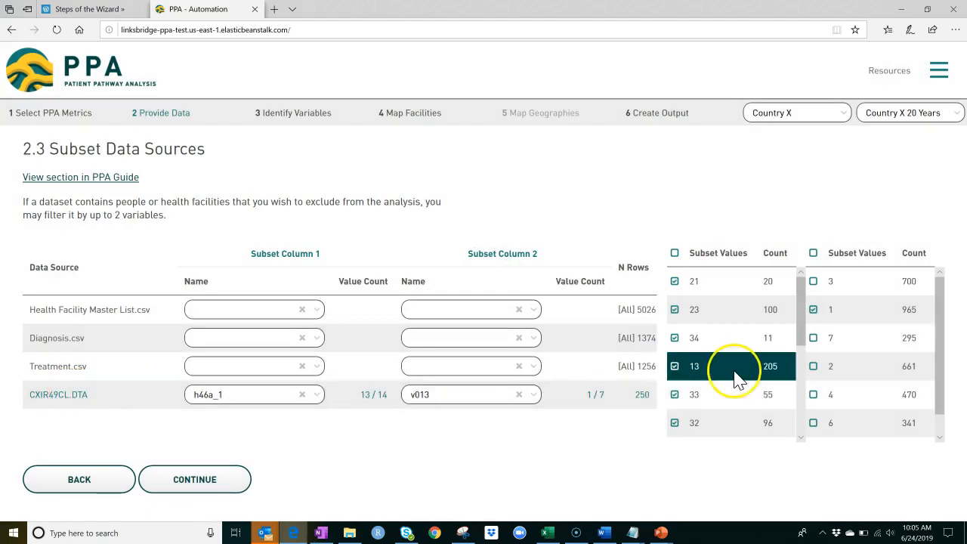
pyautogui.click(814, 254)
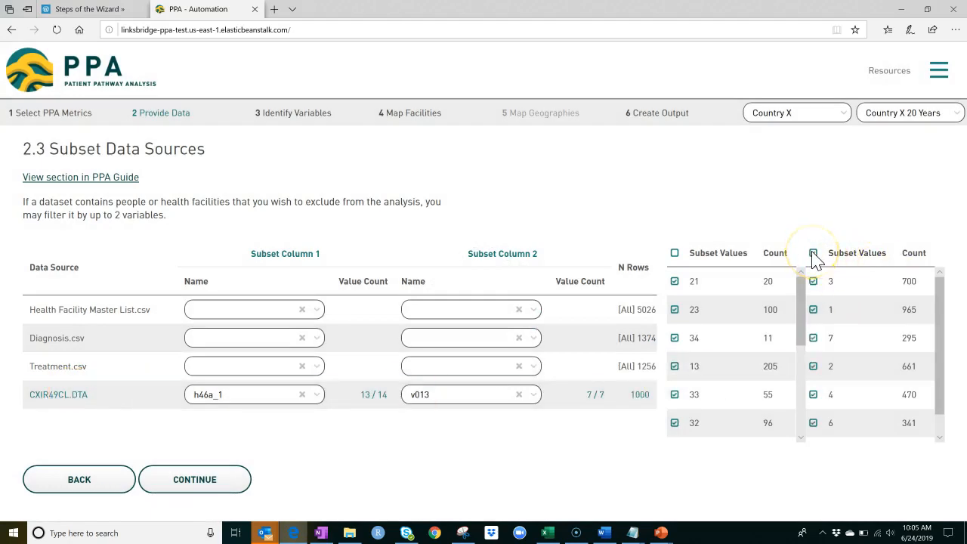
pyautogui.click(813, 309)
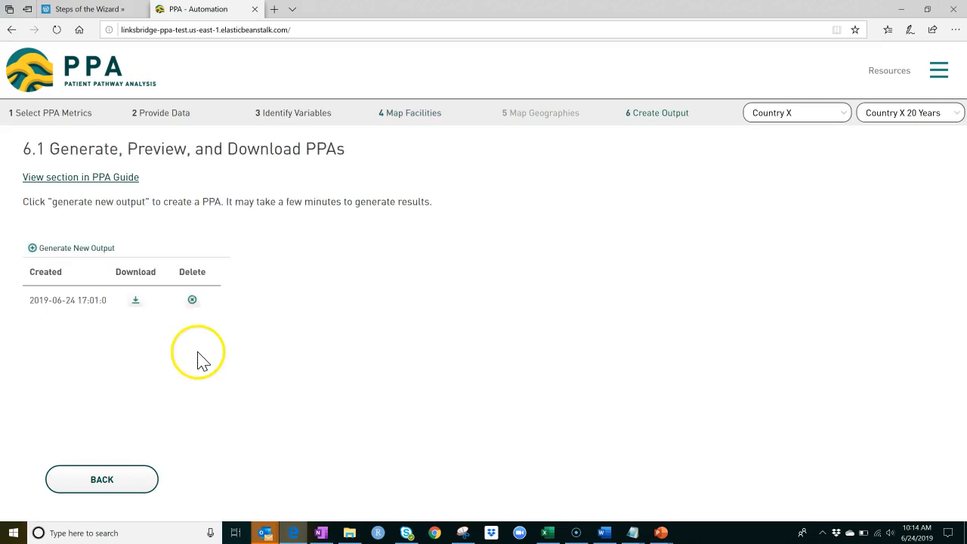
# Delete the existing output of the 20-and-over PPA, generate a new one, and select it for preview.
pyautogui.click(192, 301)
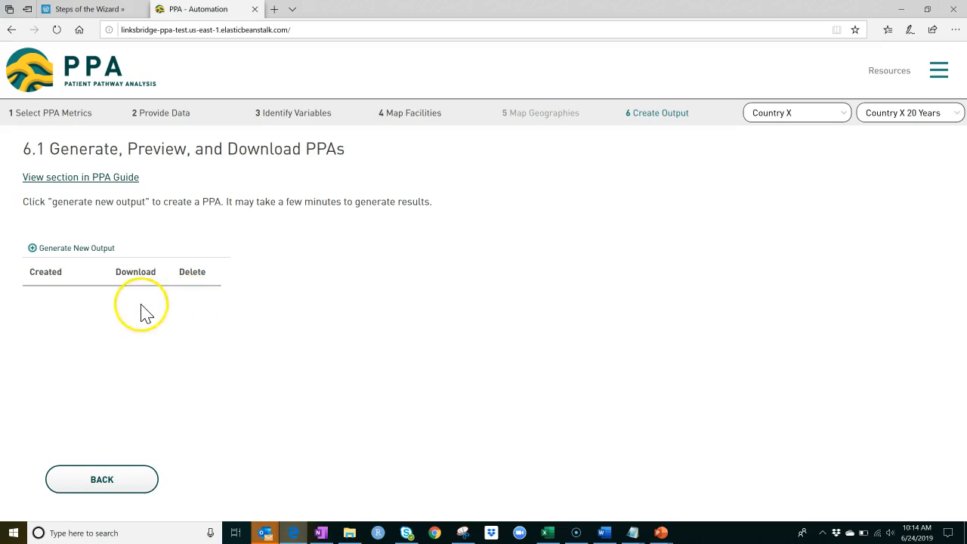
pyautogui.click(74, 254)
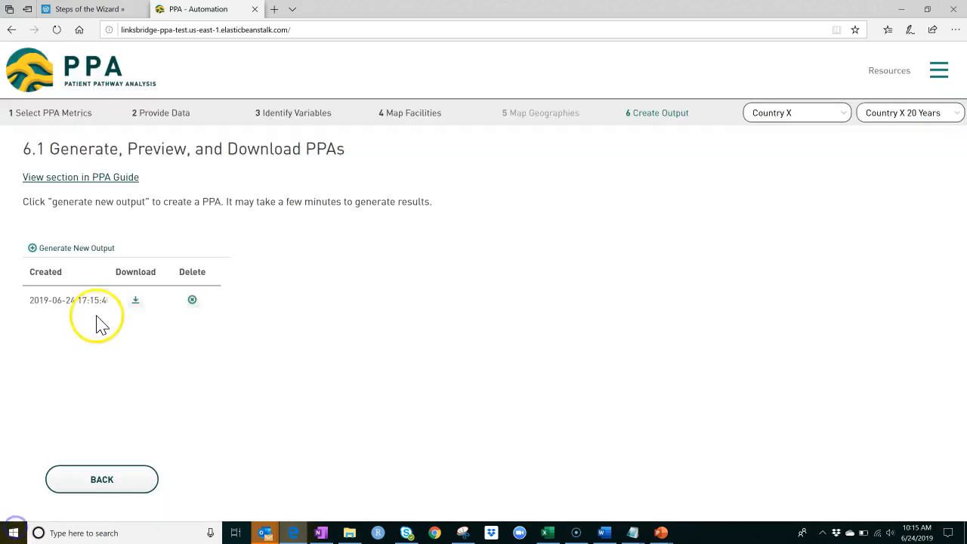
pyautogui.click(94, 306)
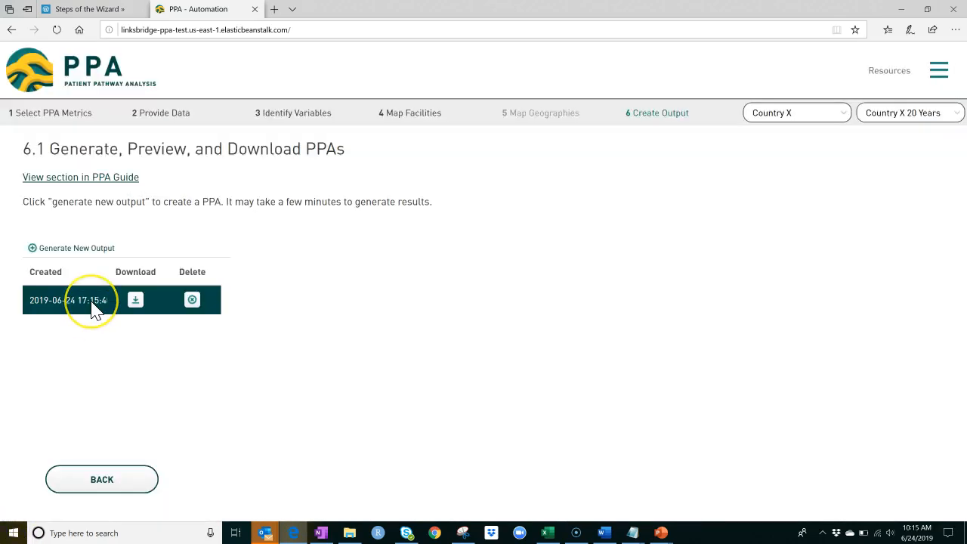